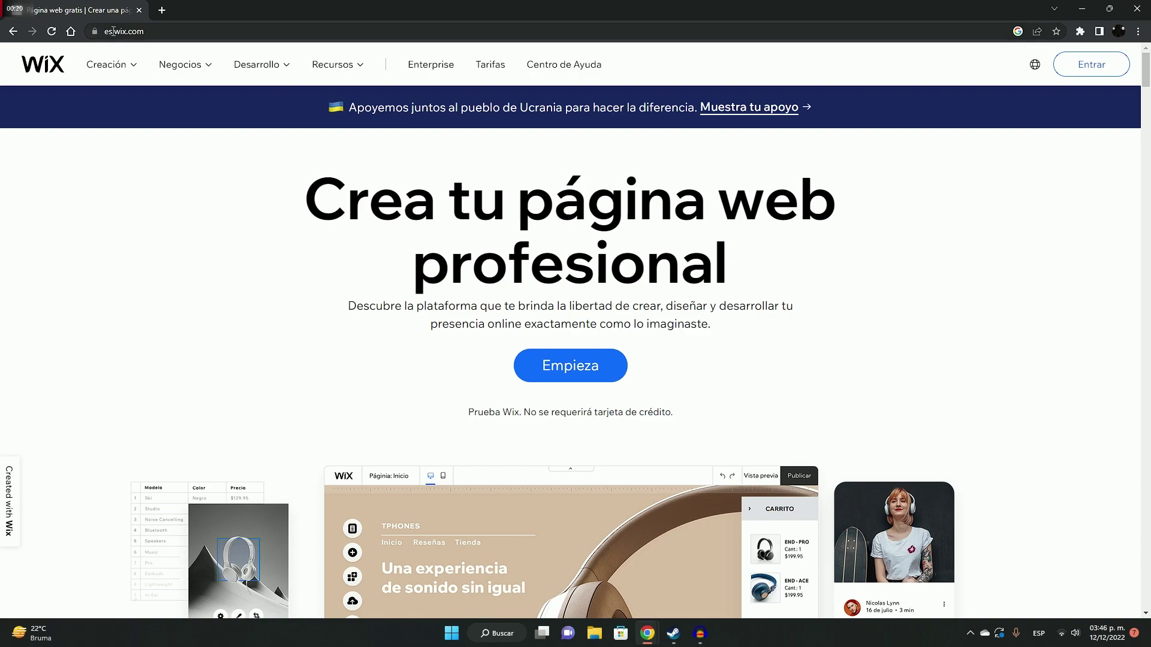
# Search Google for wix in a new browser tab, view the Wix domain page and close that tab.
pyautogui.click(161, 11)
pyautogui.write('google')
pyautogui.press('Return')
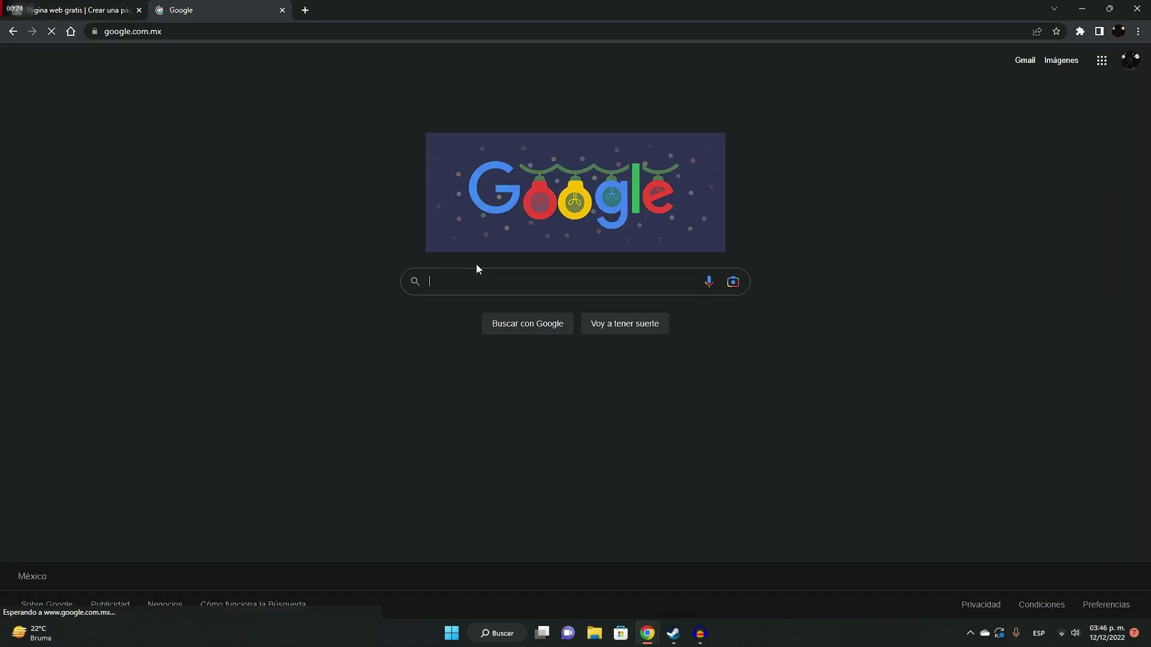
pyautogui.write('wix')
pyautogui.press('Return')
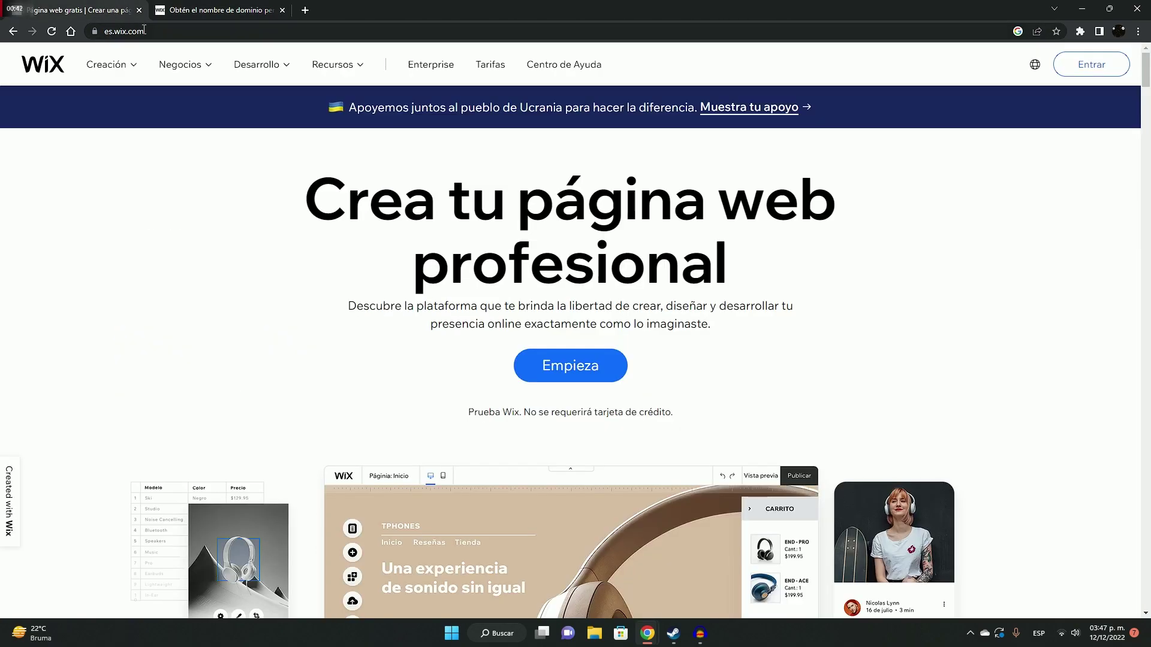
pyautogui.click(270, 11)
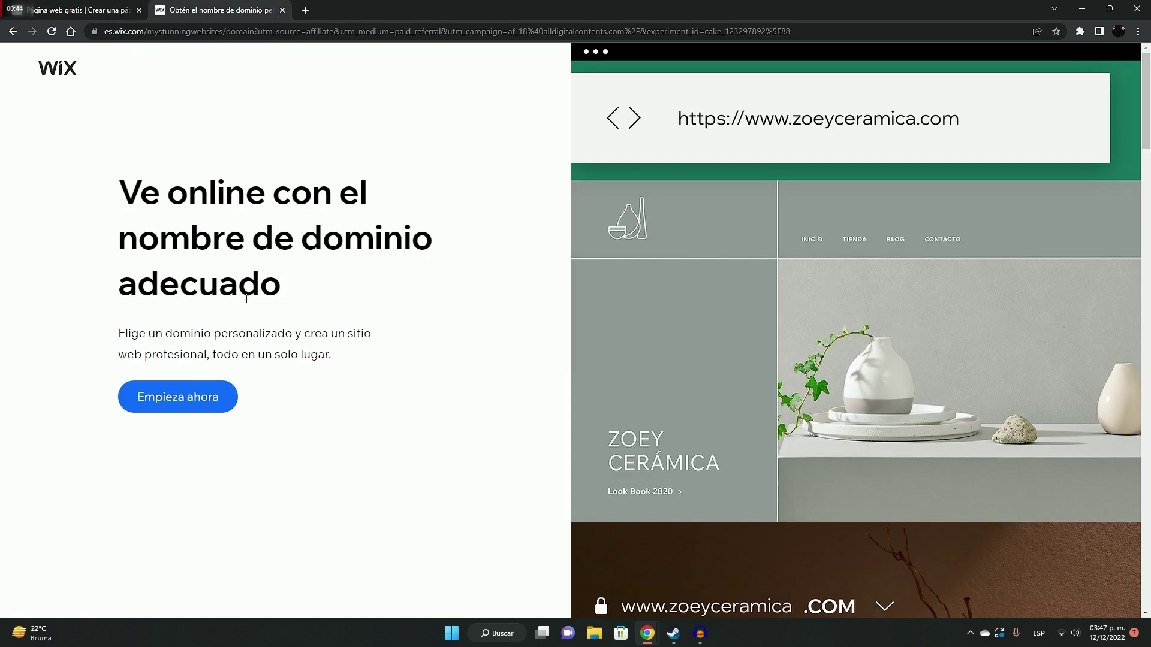
pyautogui.click(282, 10)
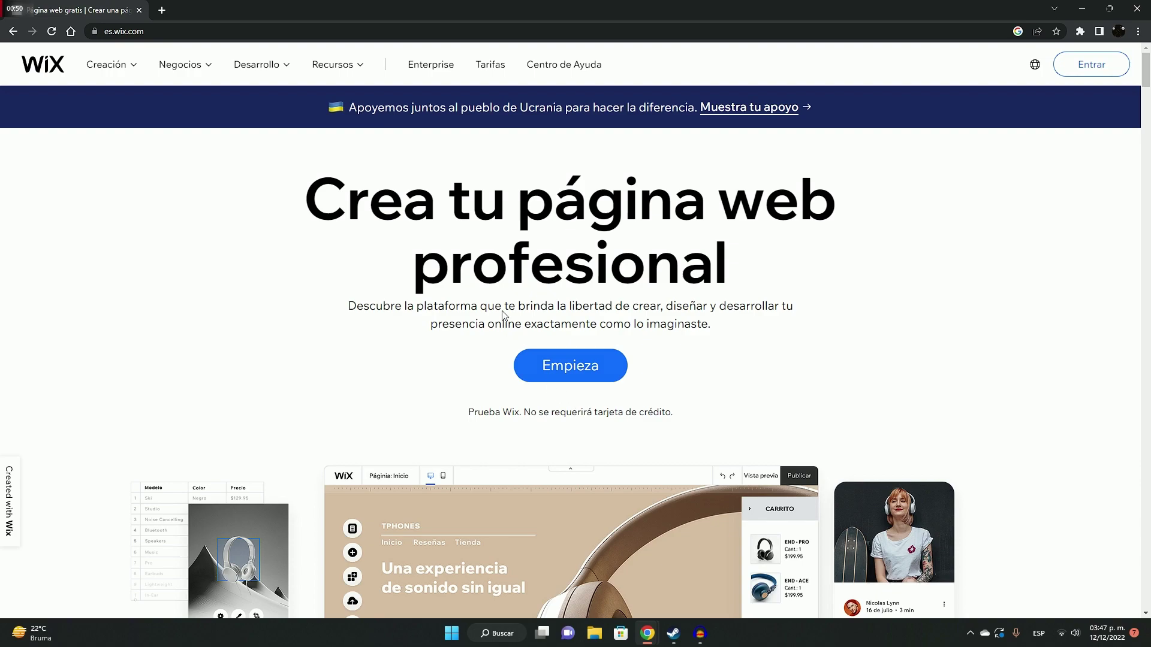
# Register a new Wix account by filling in the e-mail and account password with their confirmations, and dismiss the saved-password notice.
pyautogui.click(1073, 76)
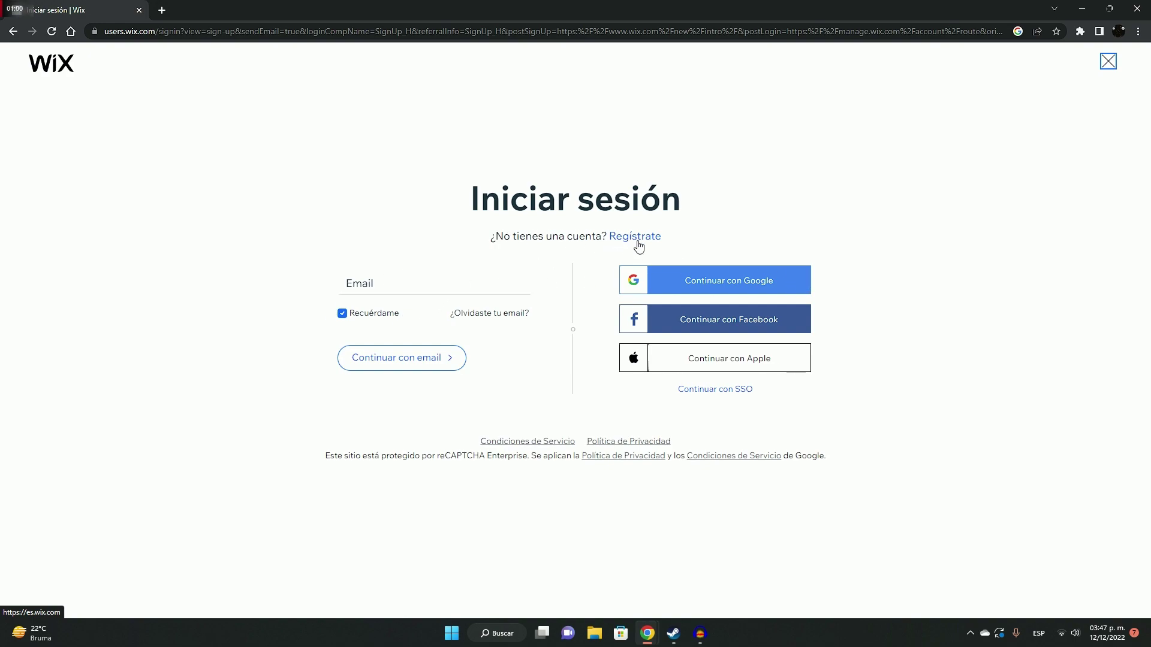
pyautogui.click(630, 240)
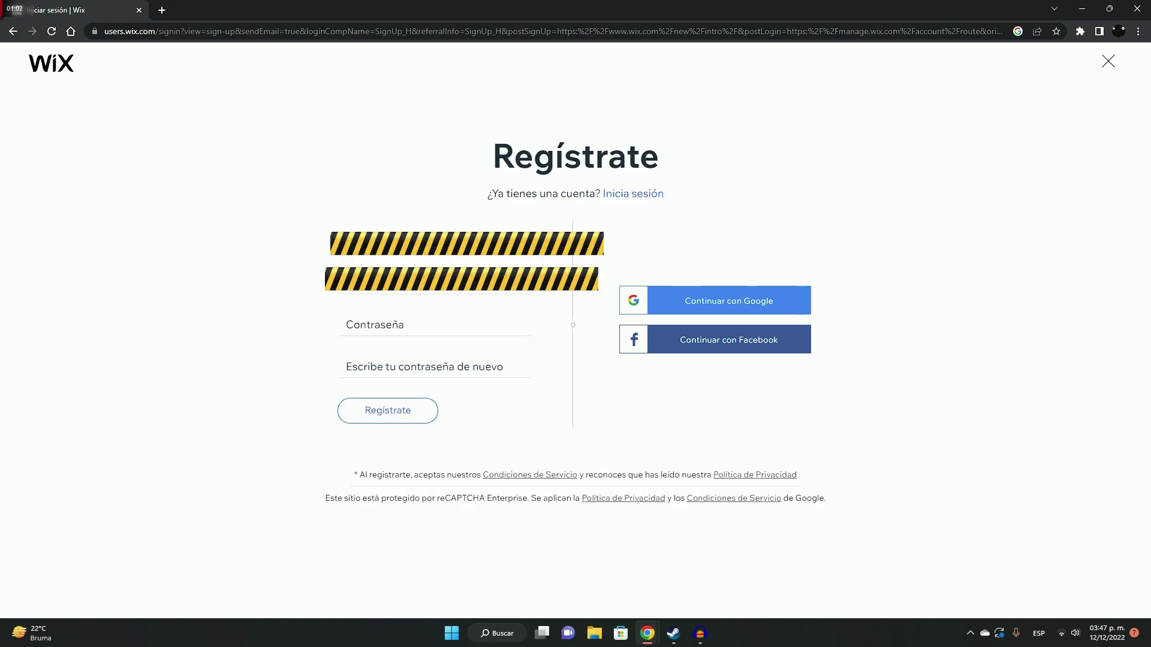
pyautogui.click(426, 257)
pyautogui.click(395, 328)
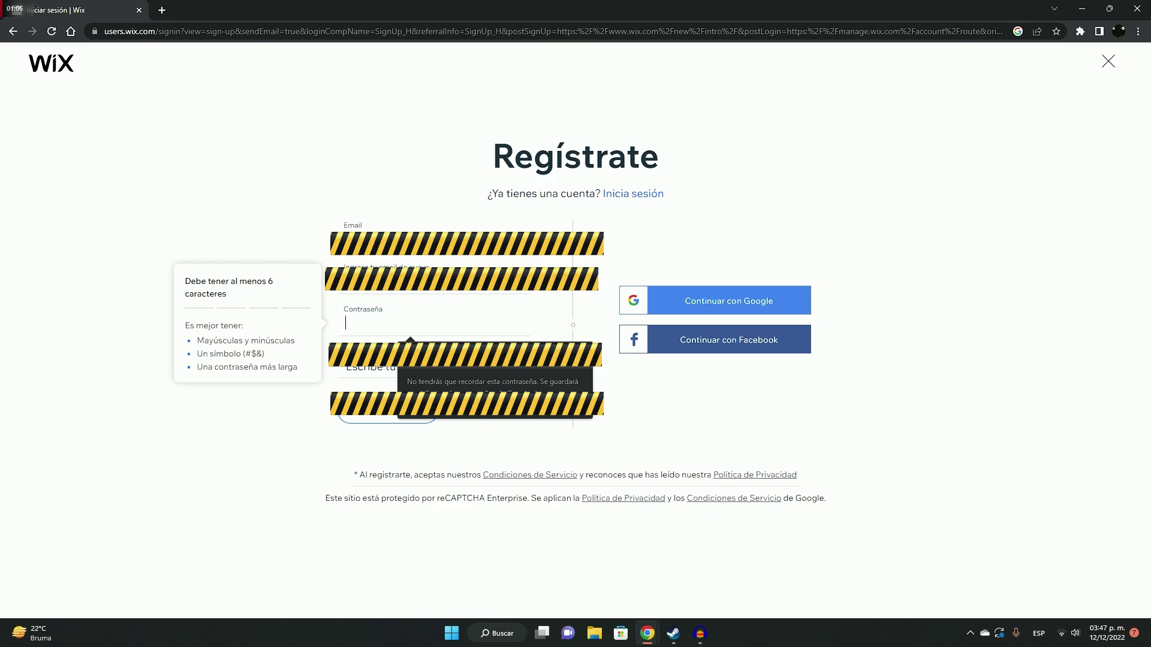
pyautogui.click(427, 358)
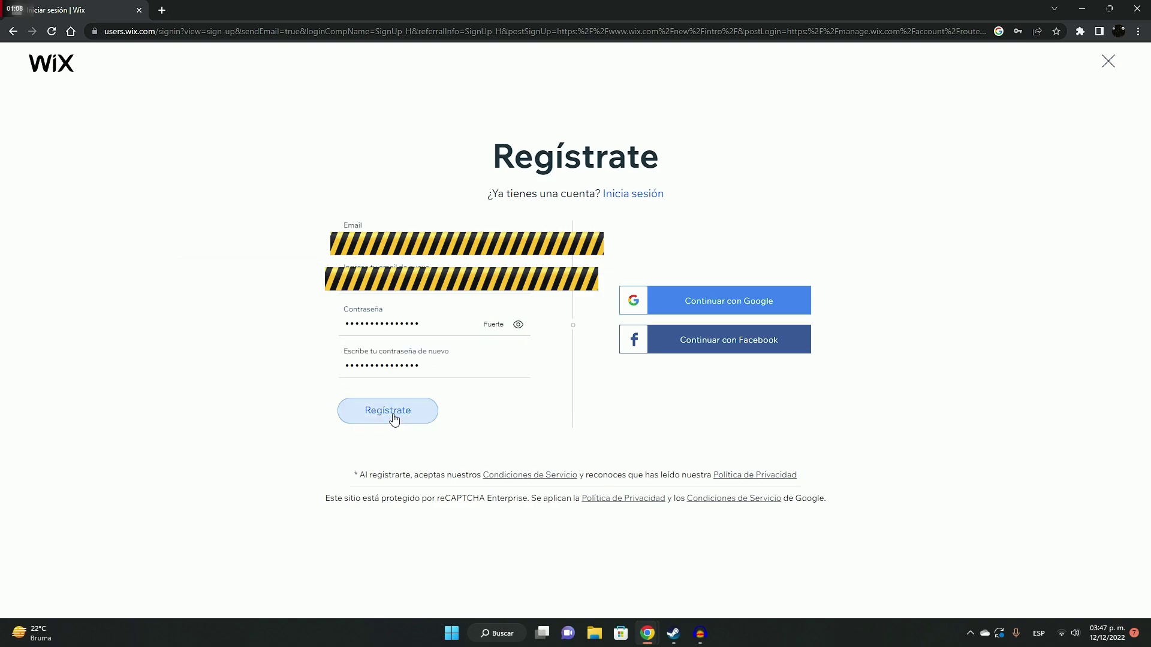
pyautogui.click(393, 412)
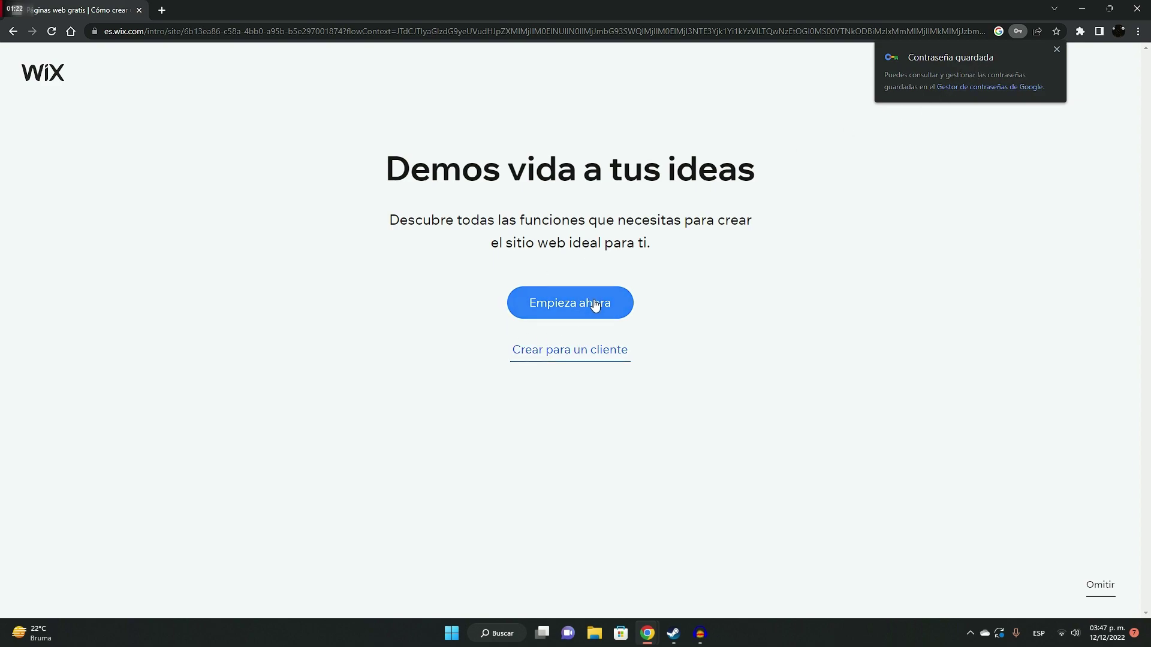
pyautogui.click(1057, 49)
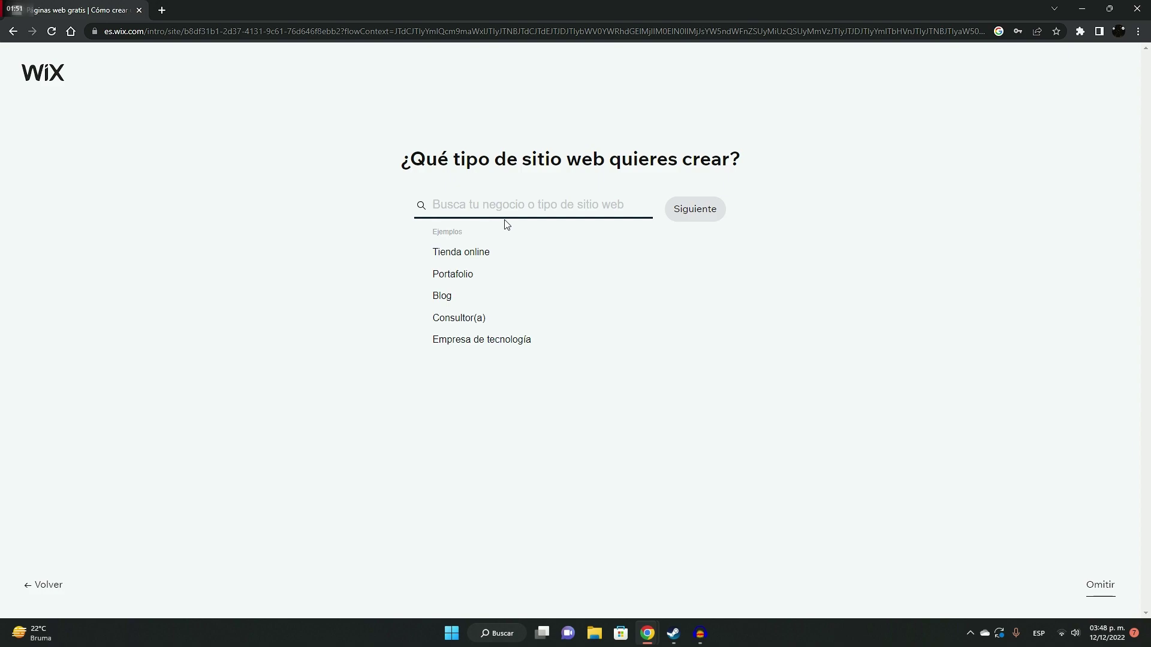
# Choose "Consultor(a) en ingeniería" as the type of website and continue.
pyautogui.click(466, 321)
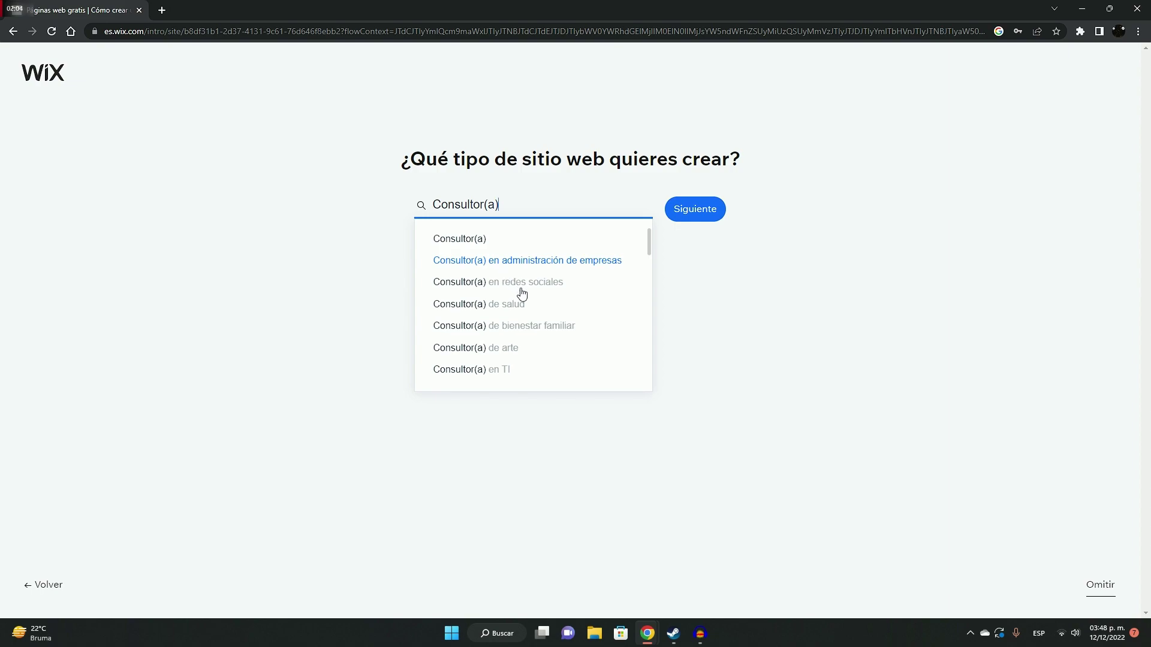
pyautogui.scroll(-1, 539, 331)
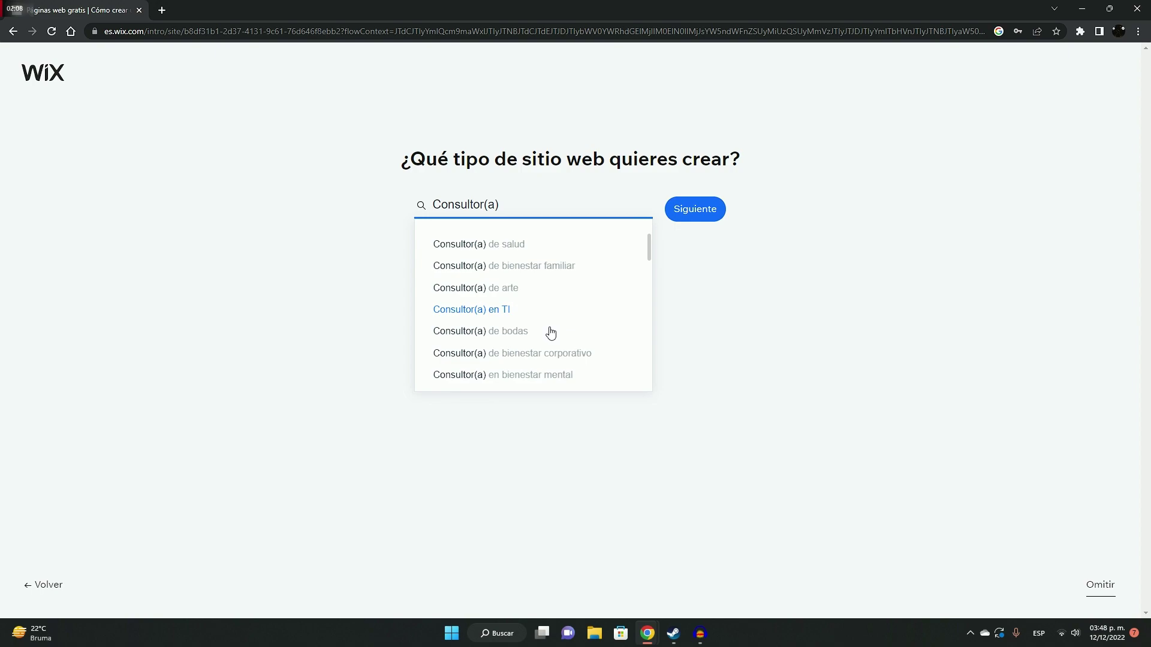
pyautogui.scroll(-1, 563, 345)
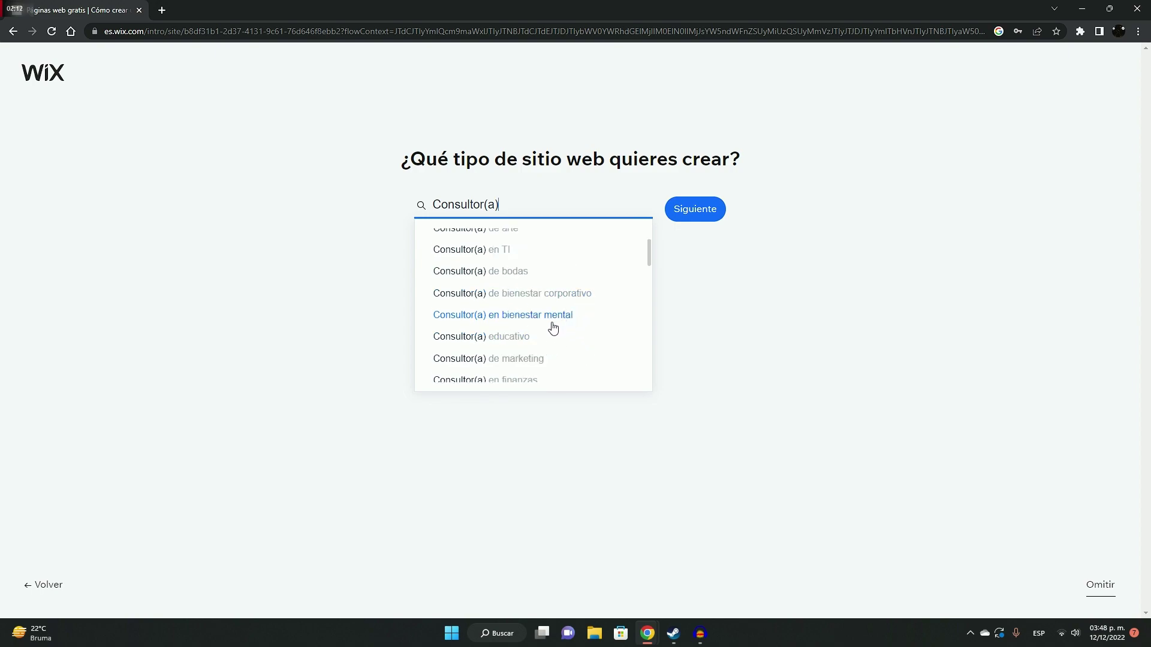
pyautogui.scroll(-1, 554, 328)
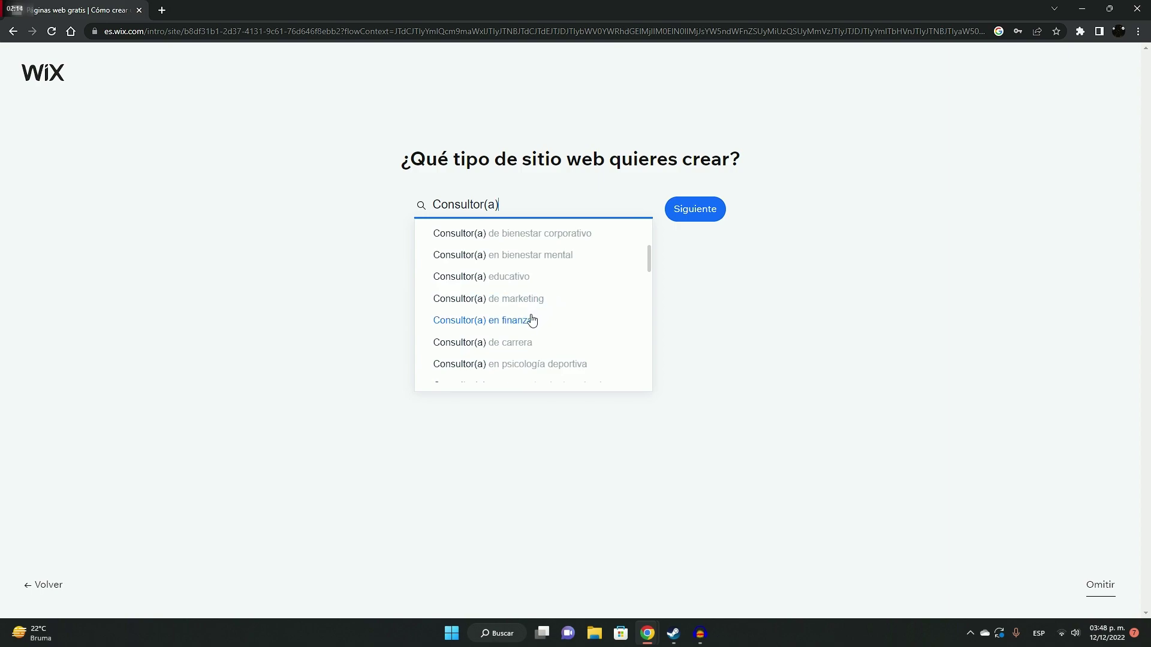
pyautogui.scroll(-1, 564, 337)
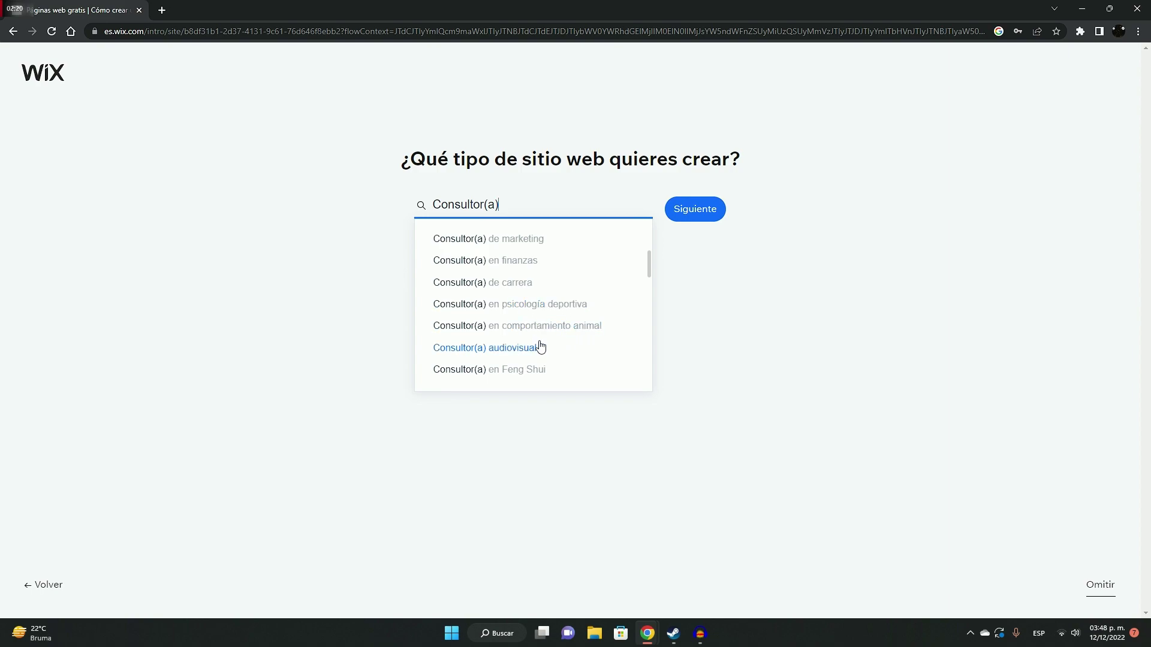
pyautogui.scroll(-1, 563, 340)
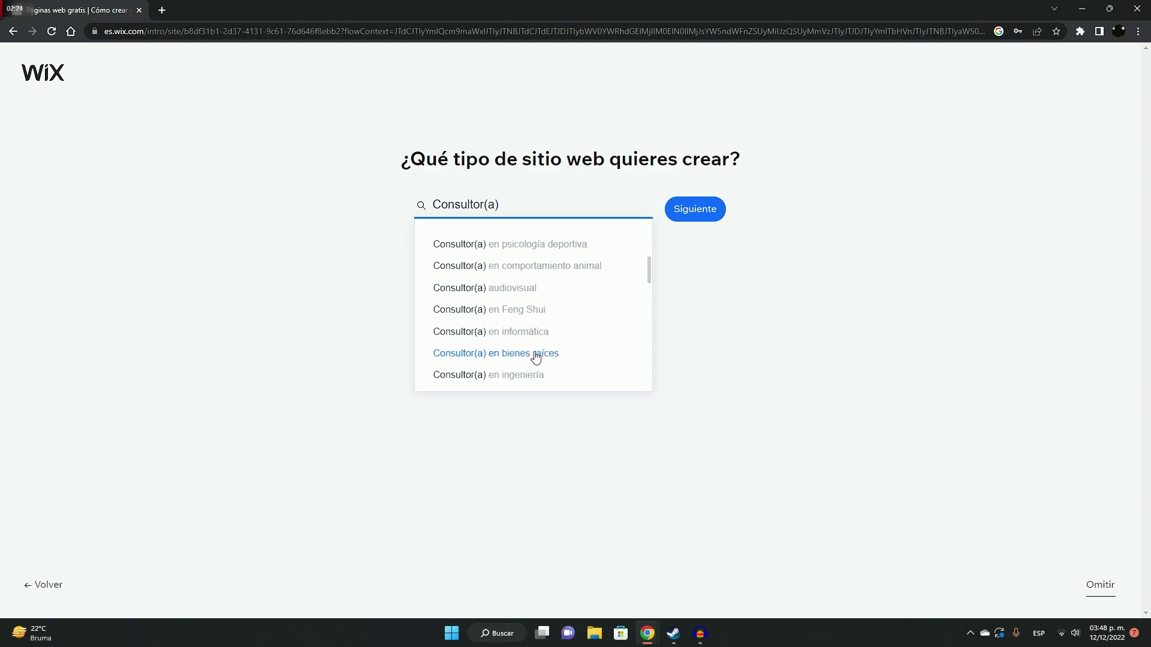
pyautogui.scroll(-2, 539, 354)
pyautogui.scroll(-1, 548, 338)
pyautogui.scroll(2, 545, 336)
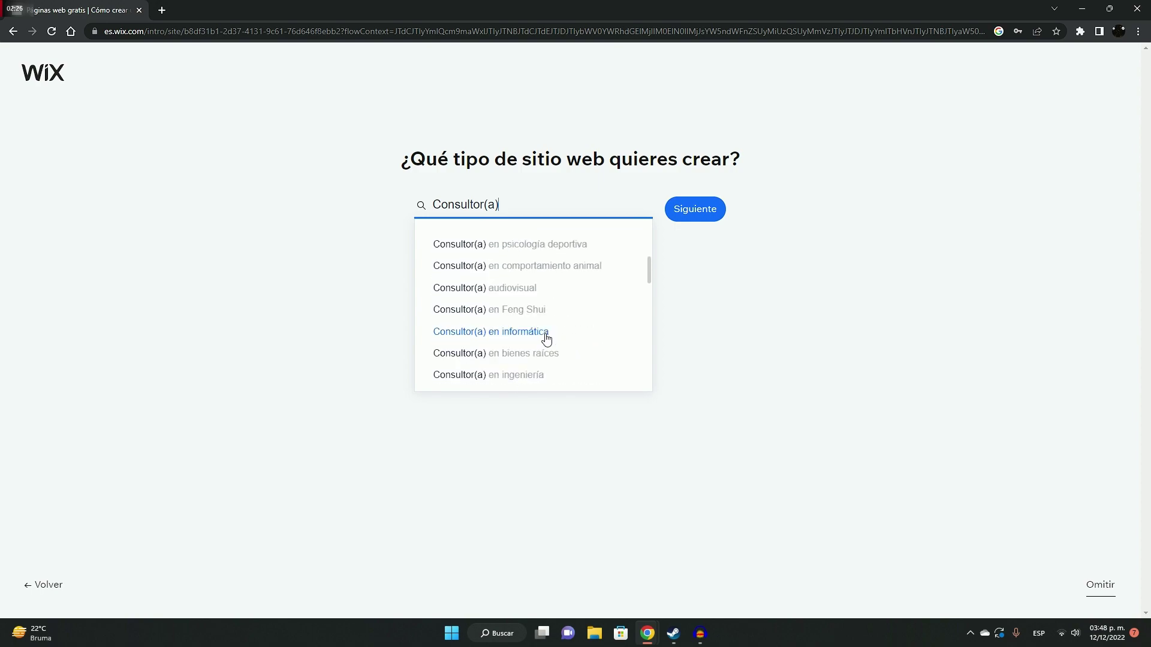
pyautogui.click(526, 376)
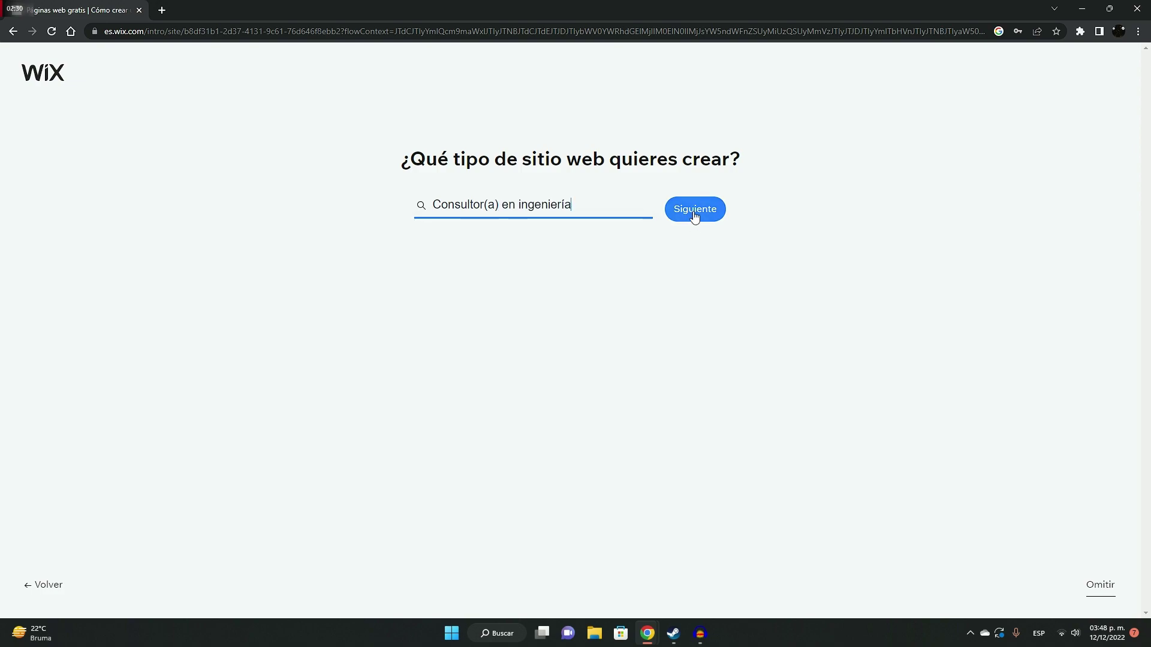
pyautogui.click(694, 217)
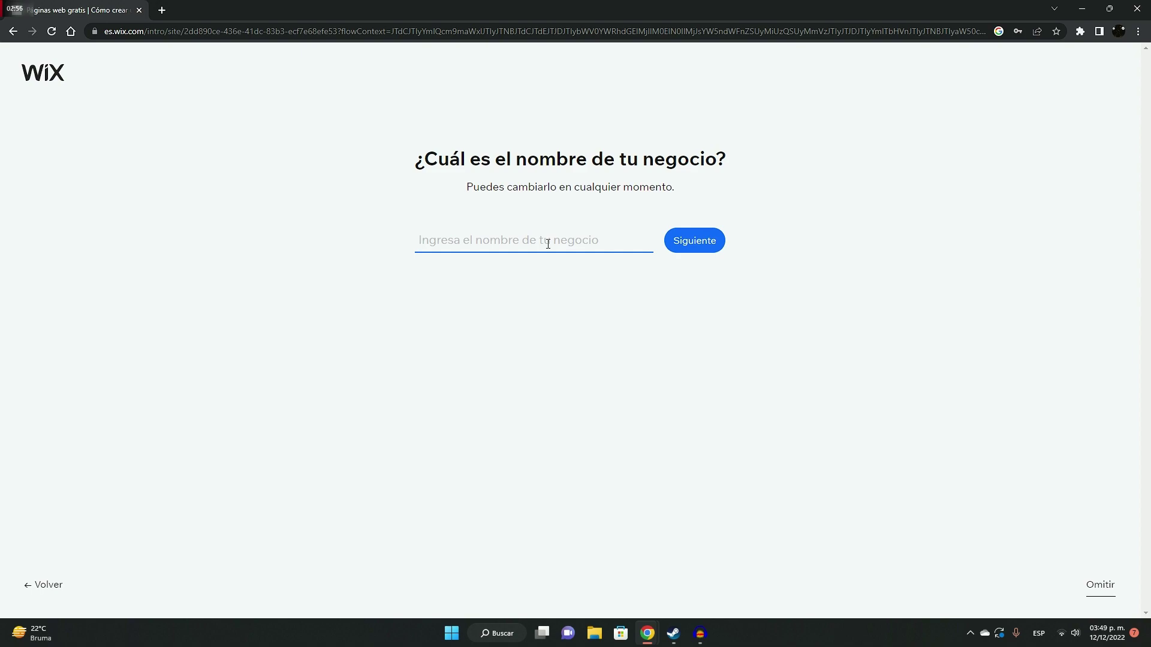
# Enter the business name for the site and continue to the website goals.
pyautogui.press('capslock')
pyautogui.press('capslock')
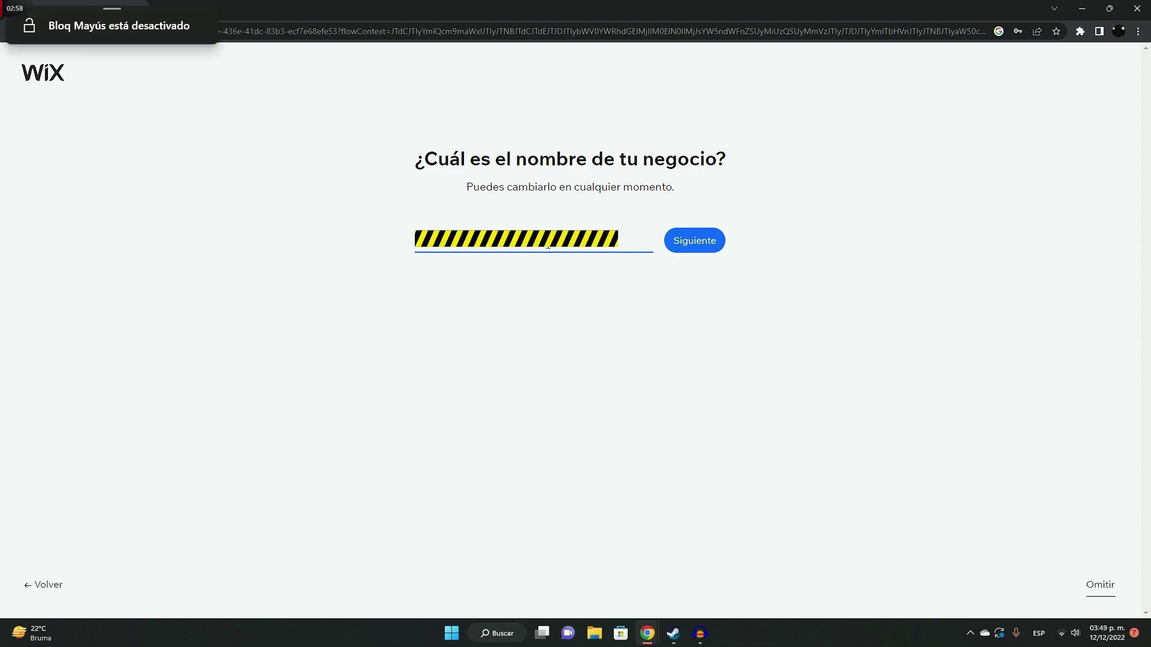
pyautogui.press('capslock')
pyautogui.press('capslock')
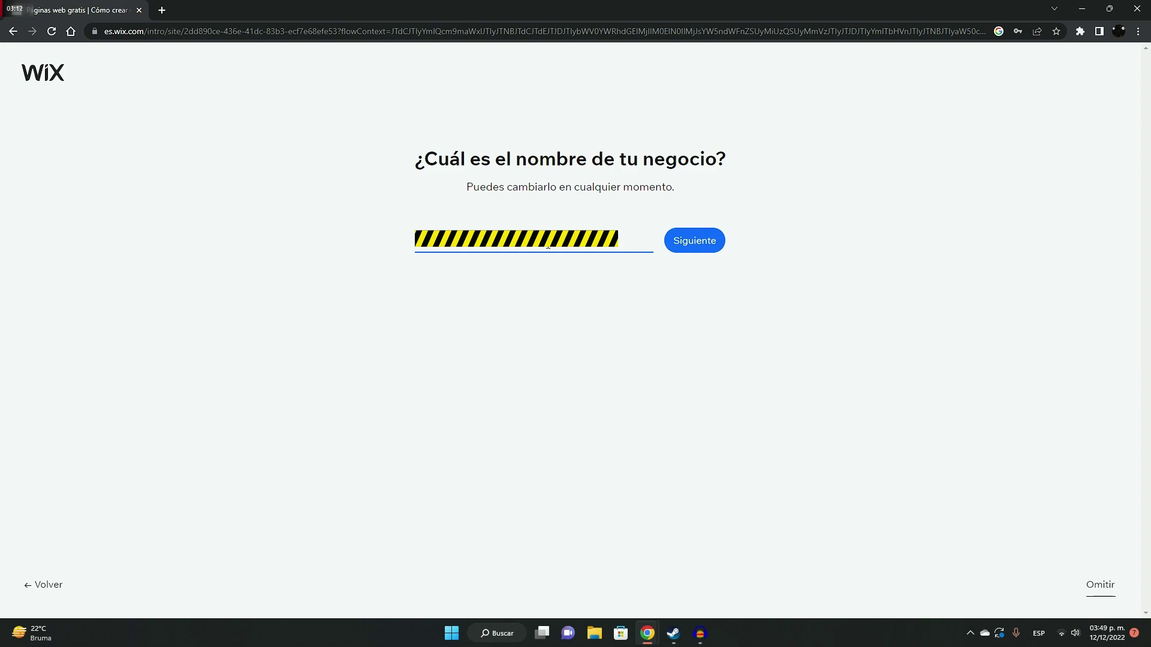
pyautogui.click(681, 246)
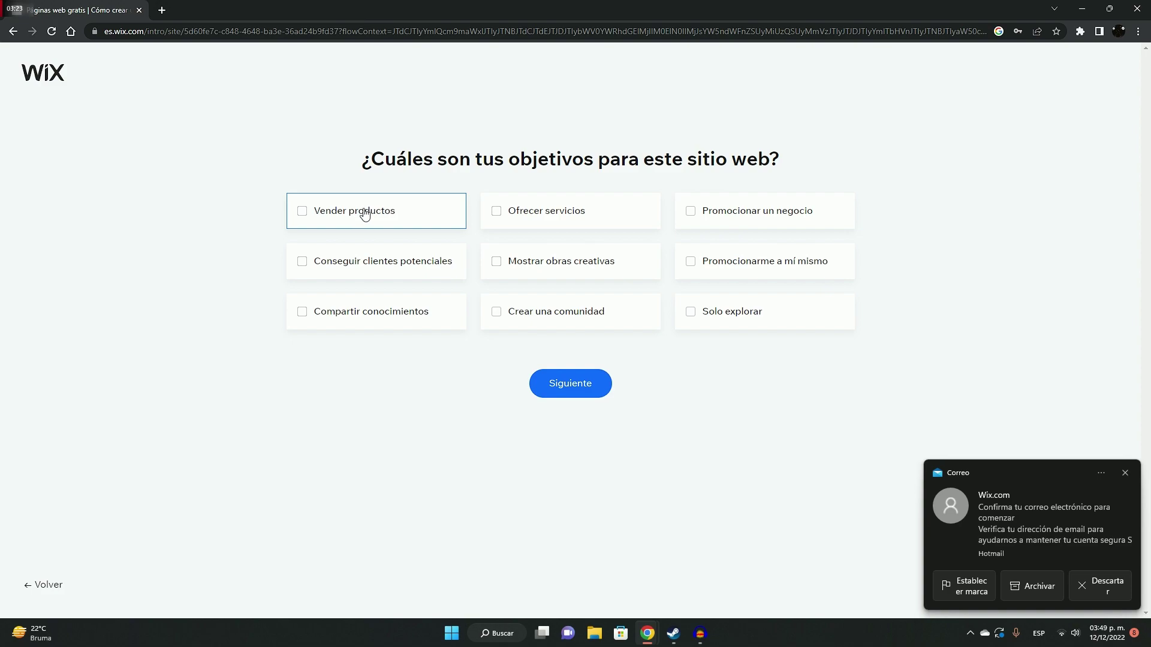
# Switch to the Mail app, confirm the account's e-mail address from the Wix message, and close the confirmation page.
pyautogui.click(1035, 519)
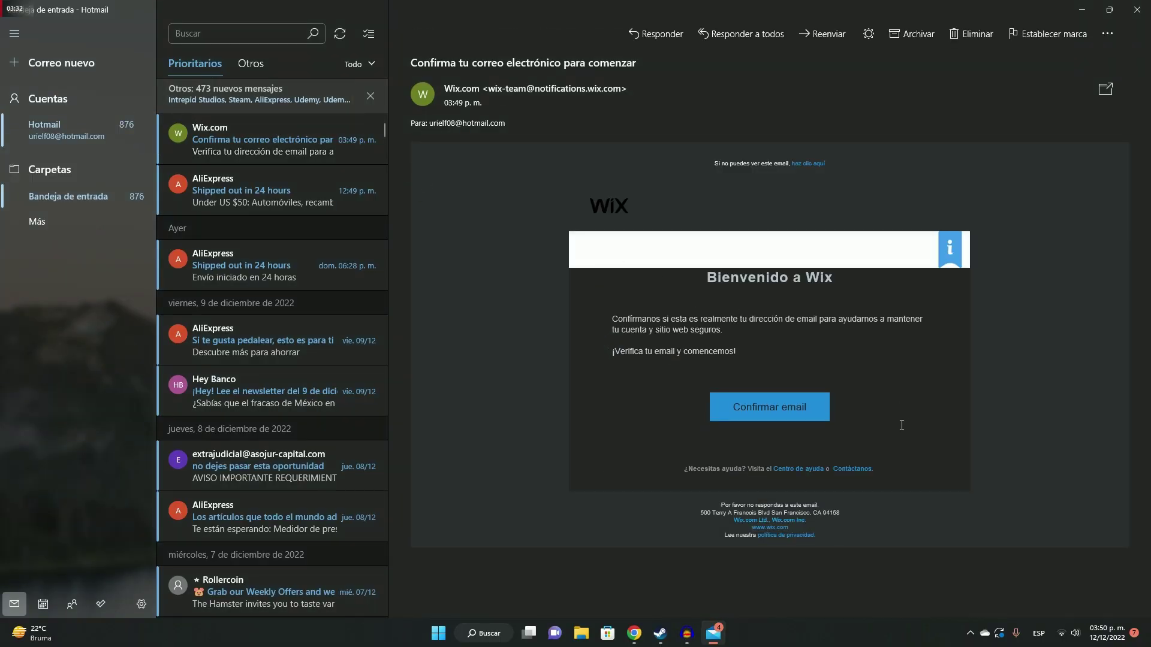
pyautogui.click(772, 414)
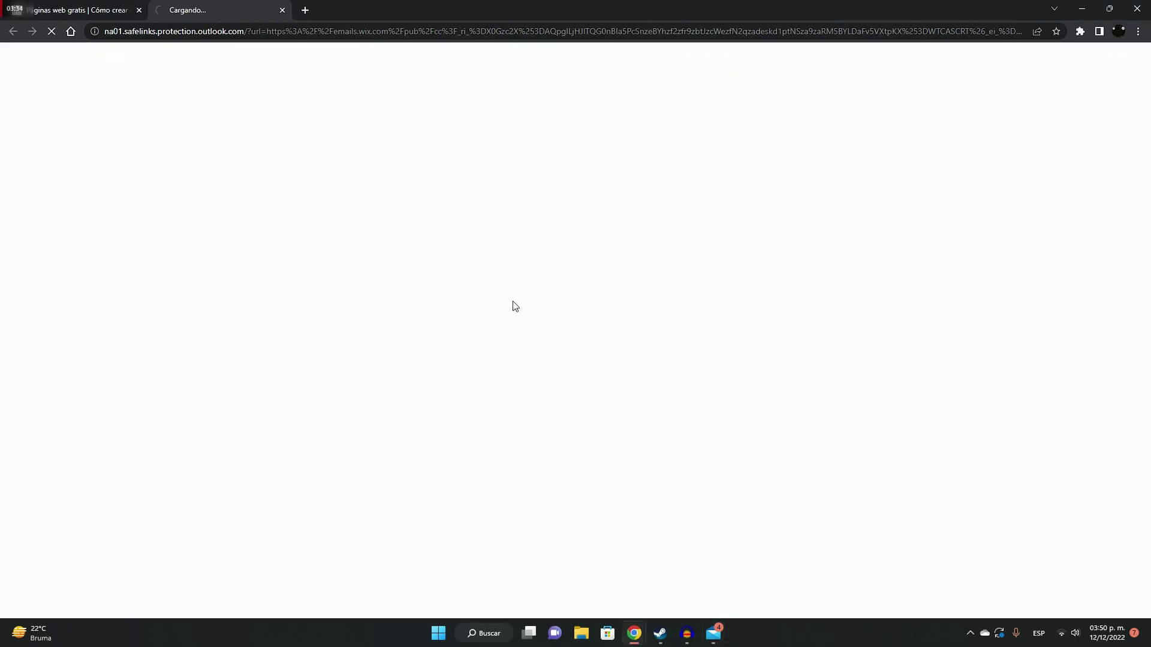
pyautogui.click(282, 11)
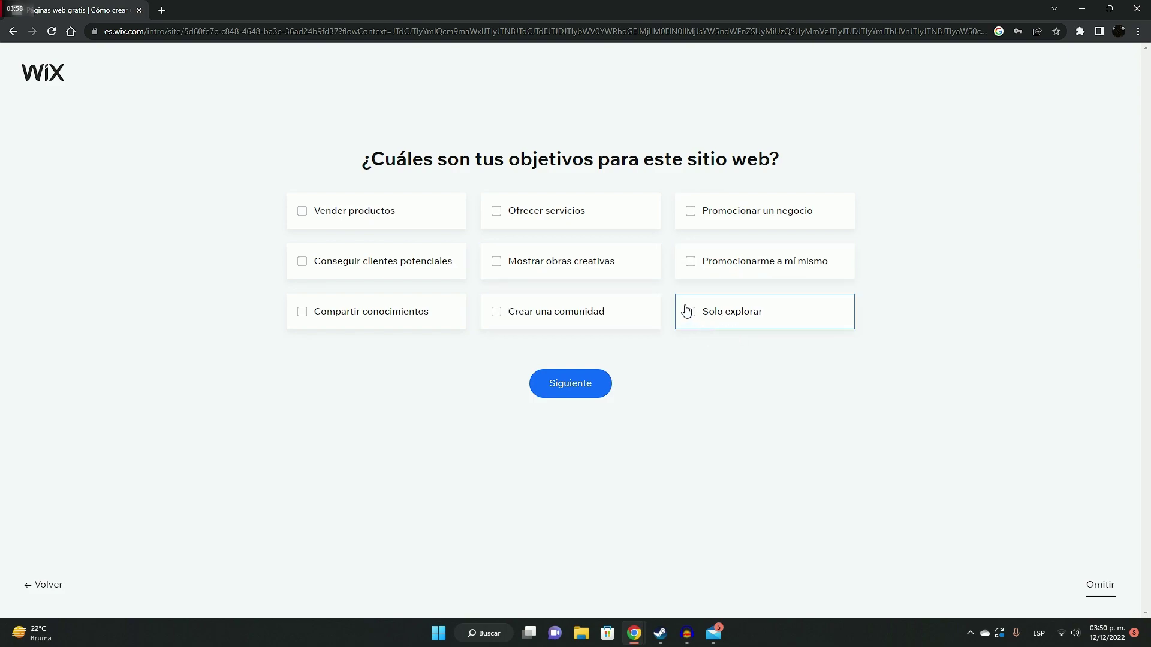
# Select "Compartir conocimientos" as the website's goal and continue.
pyautogui.click(323, 321)
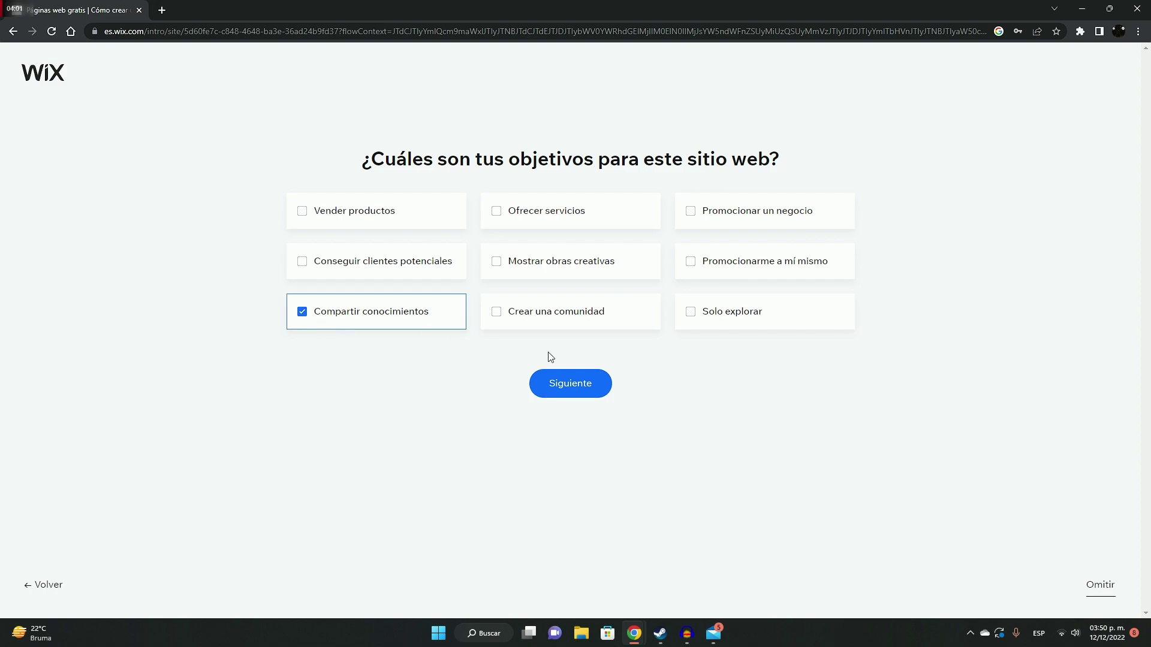
pyautogui.click(579, 389)
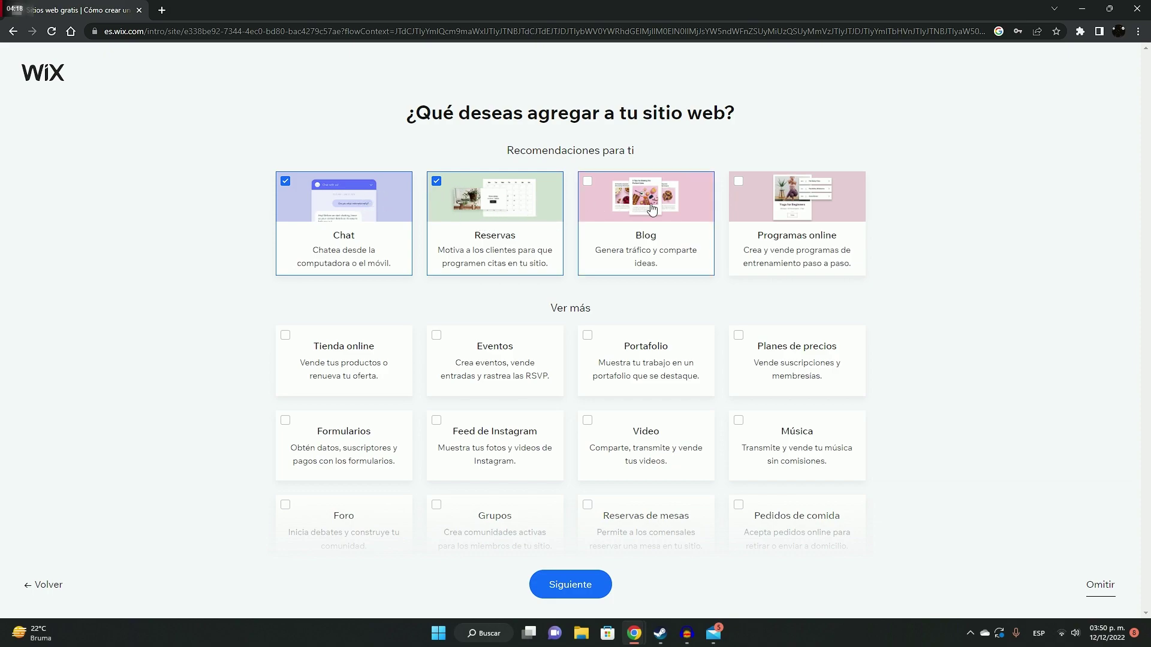
# Deselect Reservas, add Blog, Portafolio, Video and Formularios to the site's features, and continue.
pyautogui.click(436, 181)
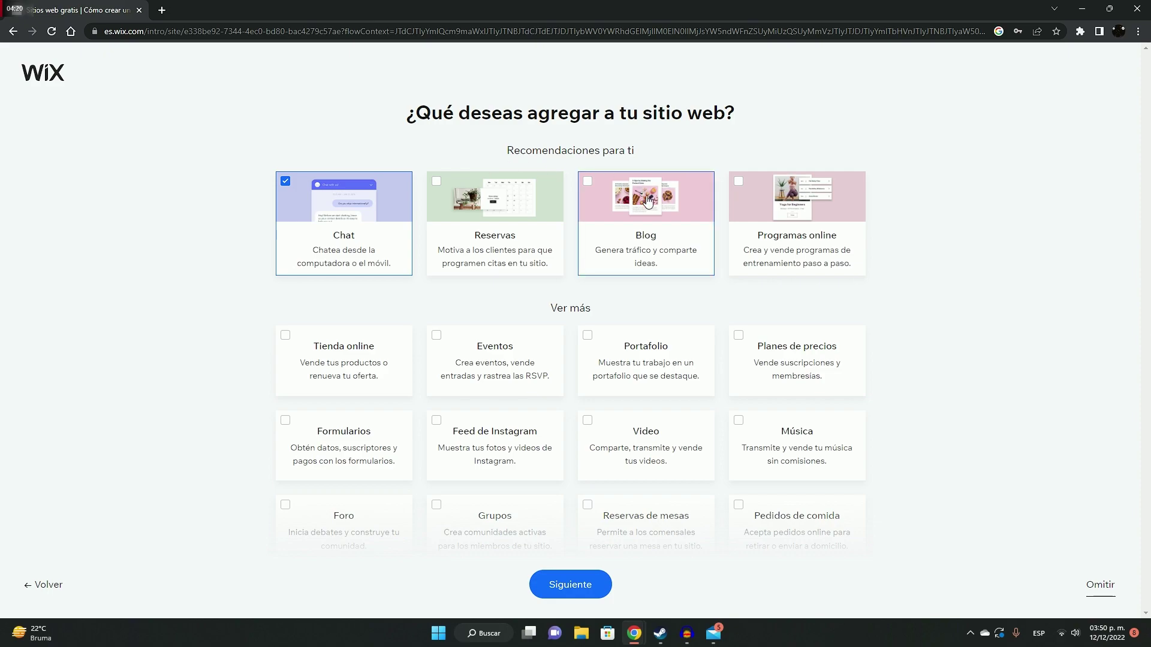
pyautogui.click(587, 181)
pyautogui.scroll(-2, 548, 329)
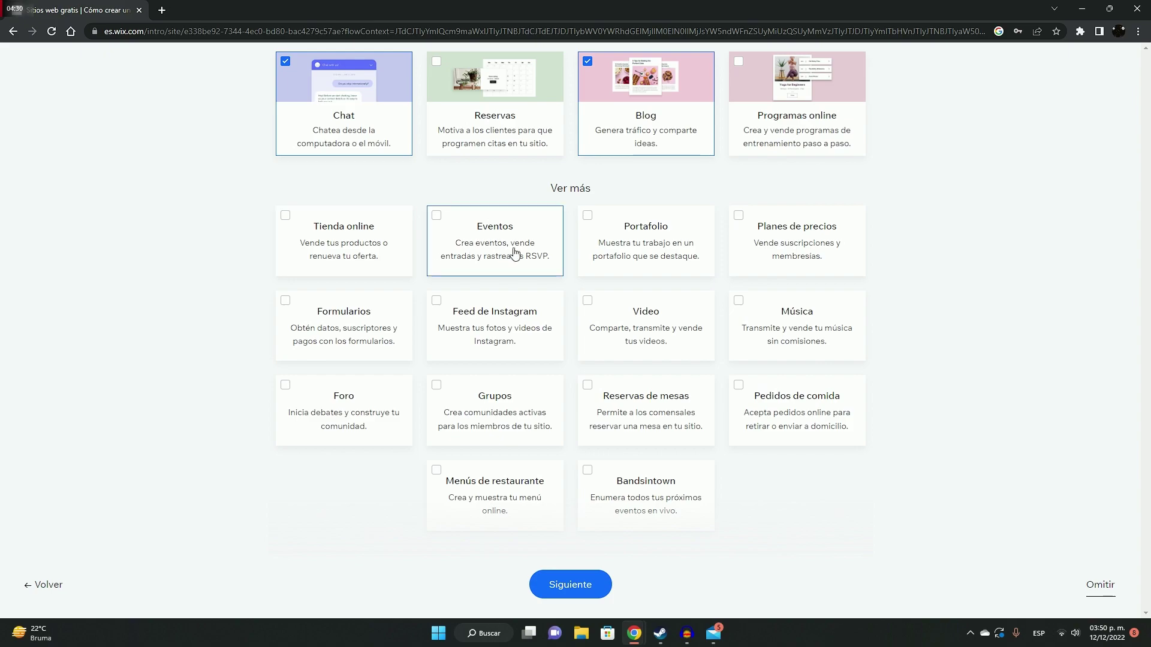
pyautogui.click(642, 237)
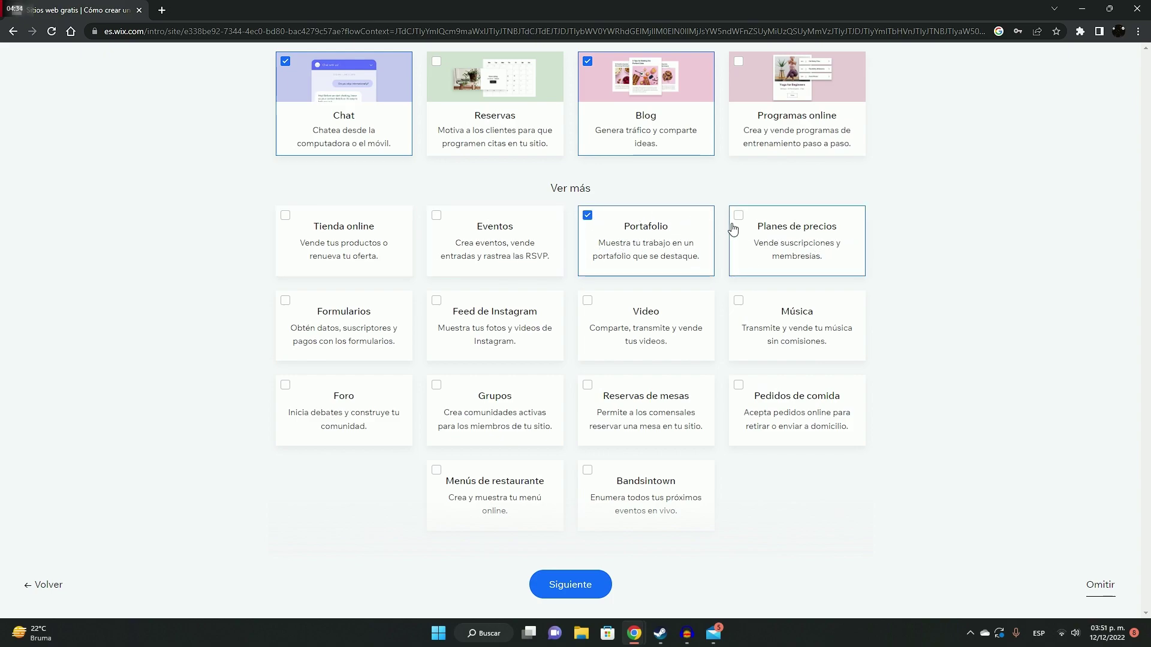
pyautogui.click(613, 305)
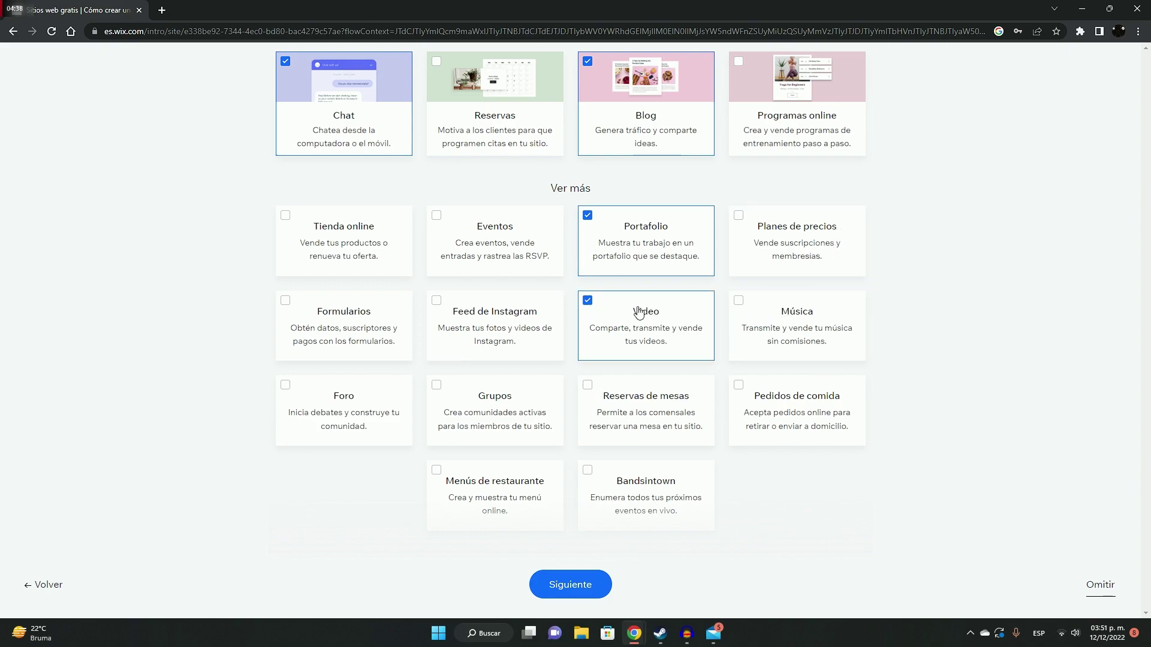
pyautogui.click(317, 319)
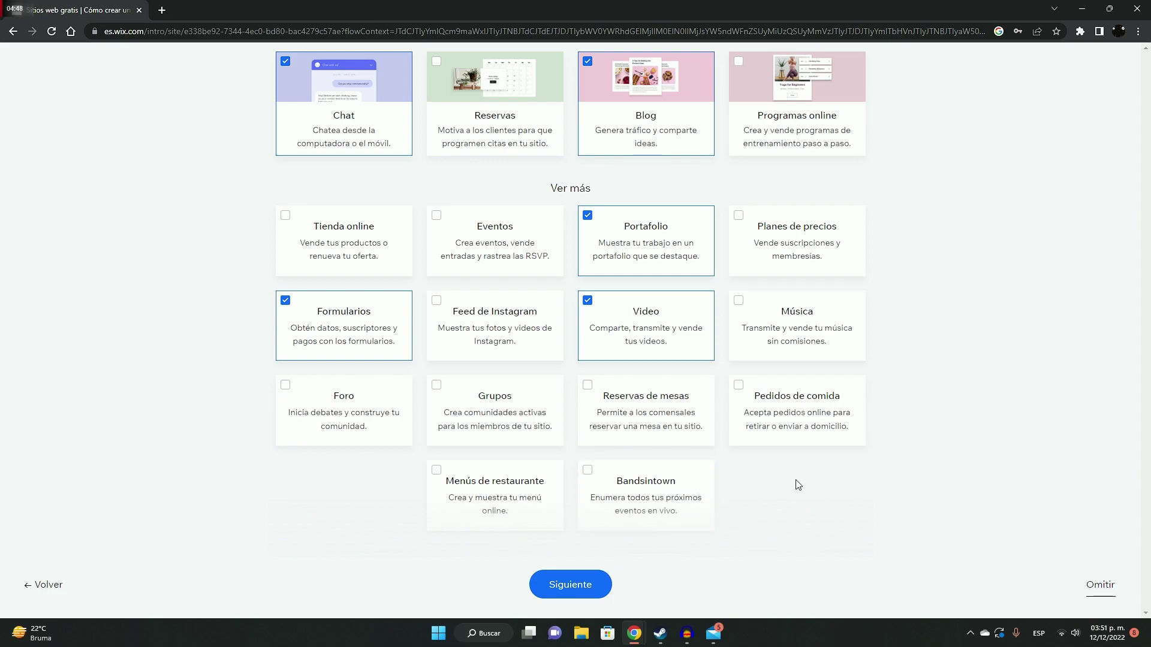
pyautogui.scroll(2, 689, 407)
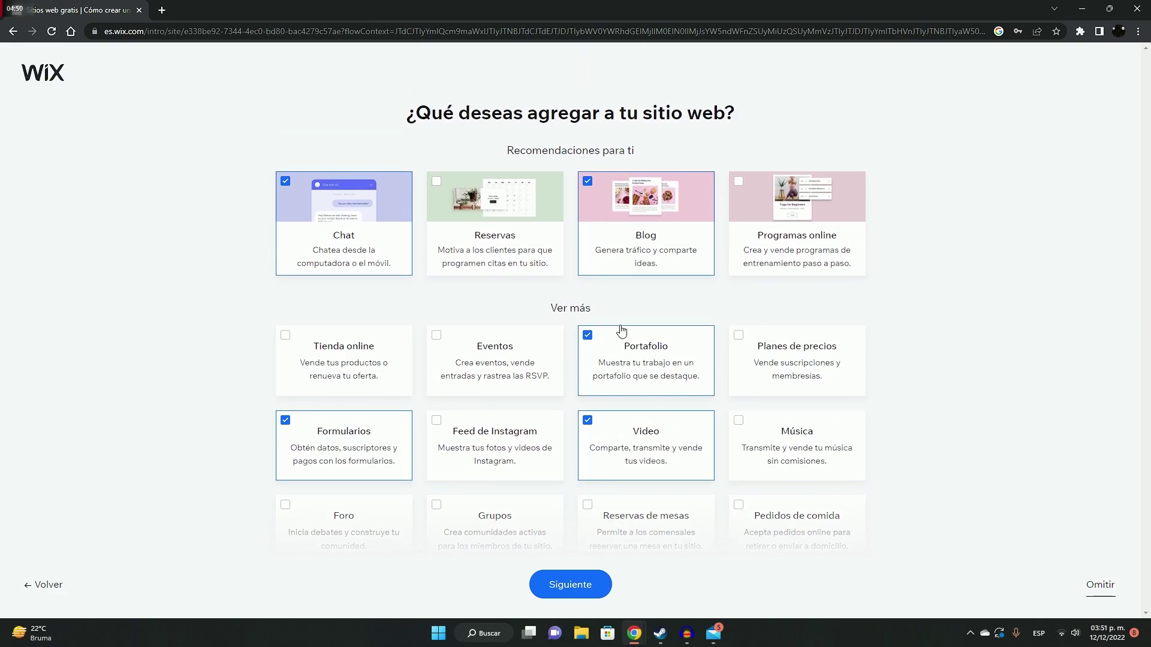
pyautogui.scroll(-2, 620, 360)
pyautogui.scroll(2, 953, 393)
pyautogui.click(596, 587)
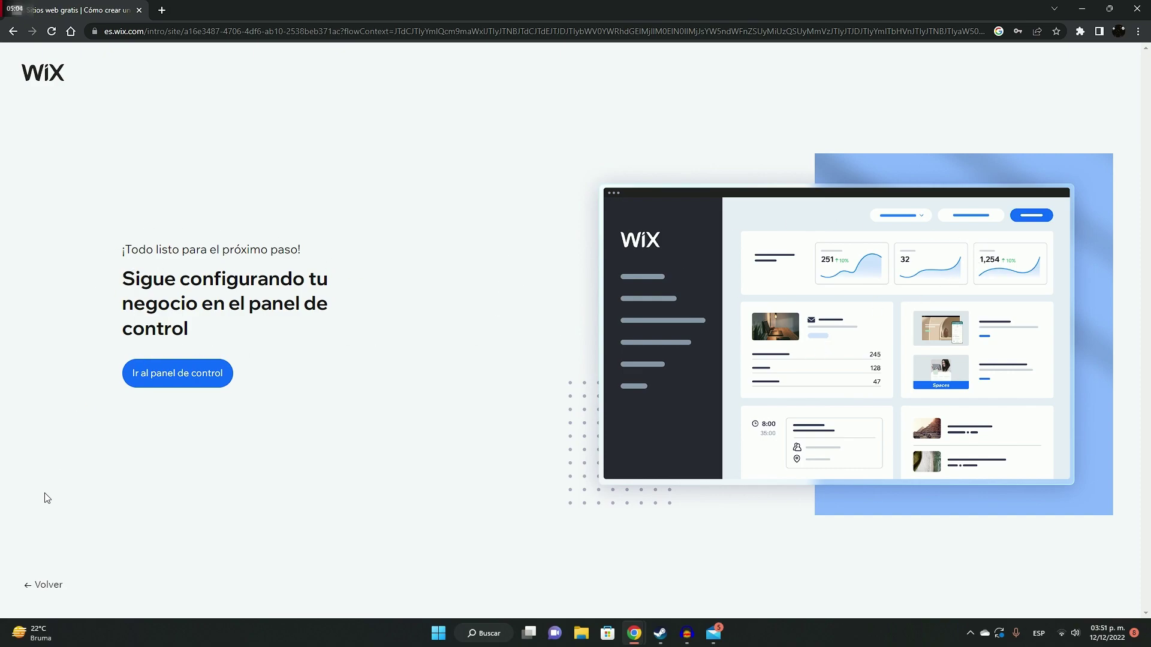
# Start customizing the site from the control panel and accept the business information without adding details.
pyautogui.click(177, 376)
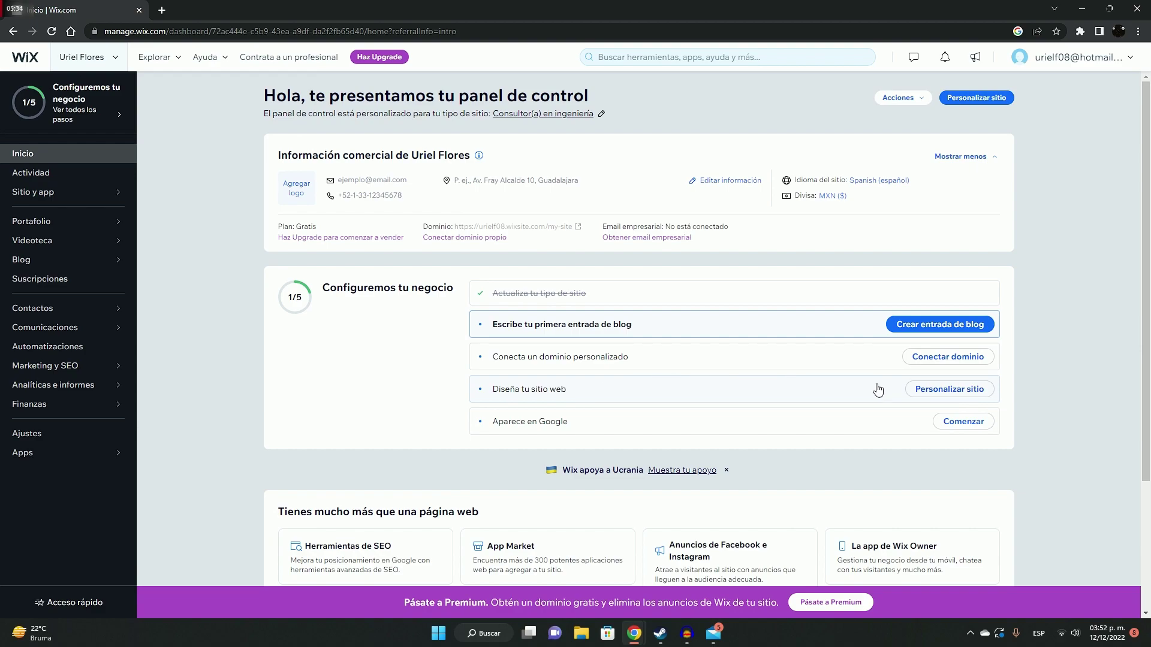
pyautogui.click(949, 389)
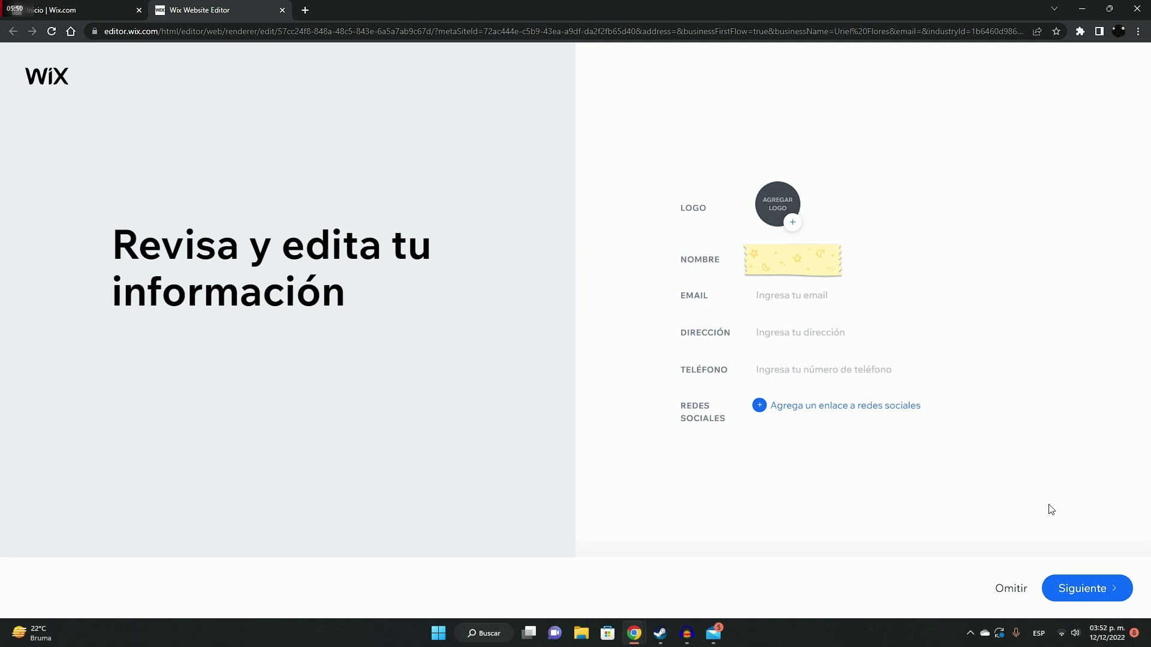
pyautogui.click(1081, 590)
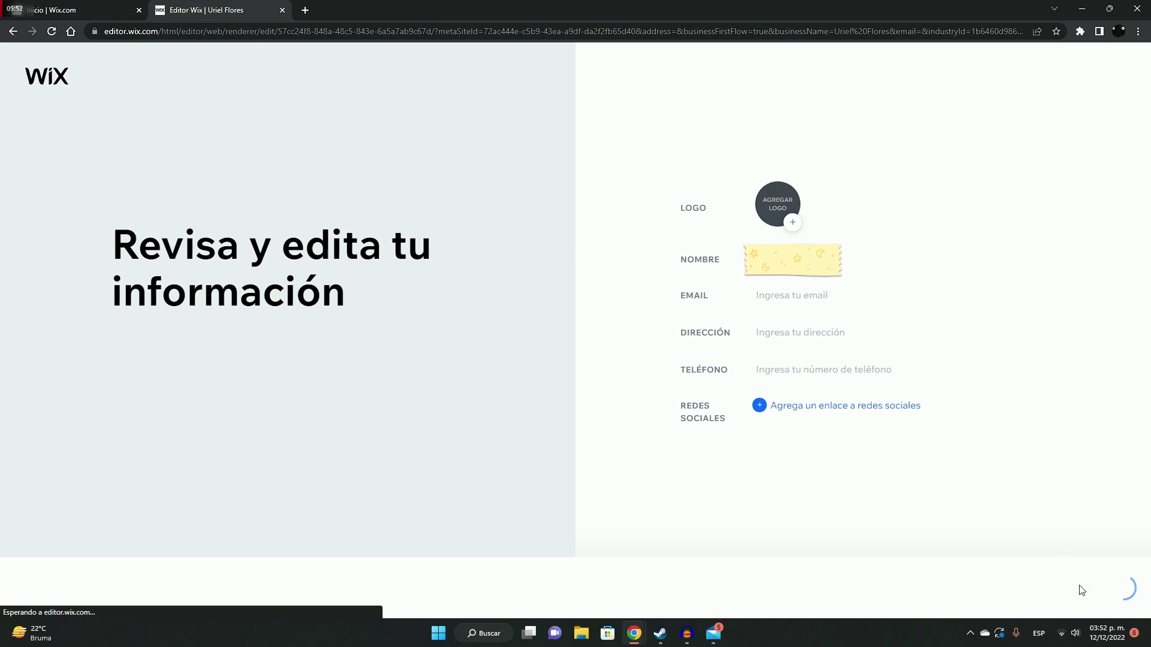